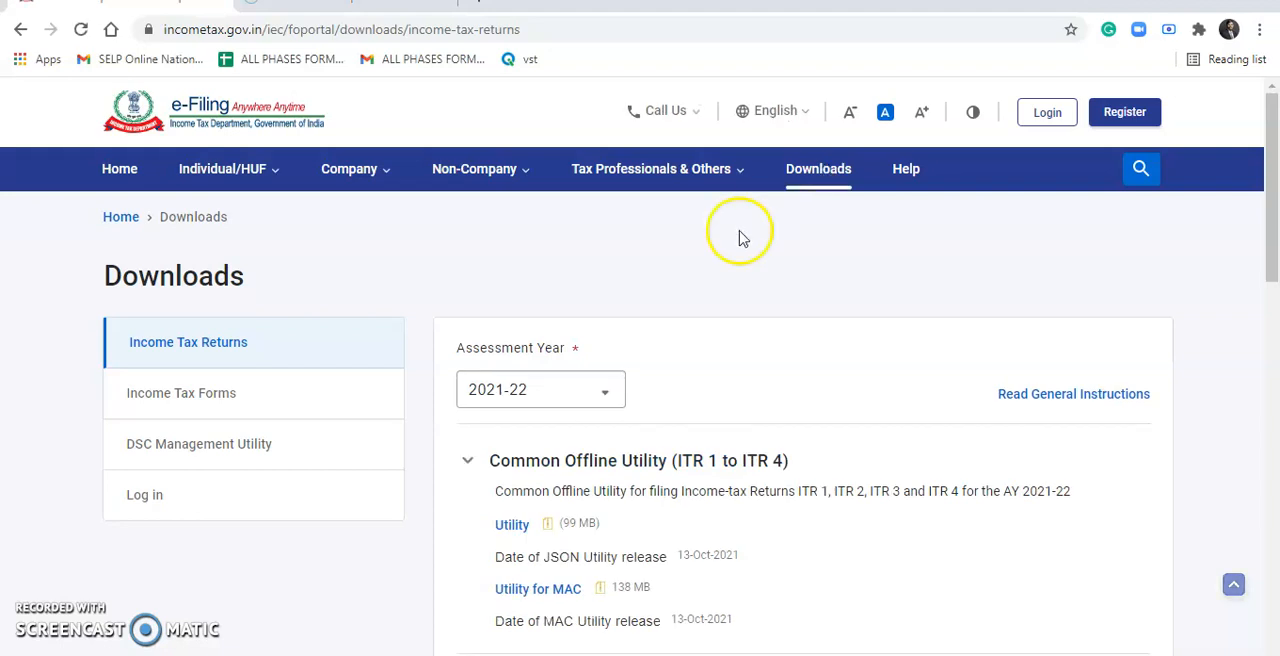
Download the Form 15CA form utility from the Income Tax Forms downloads
left_click(203, 400)
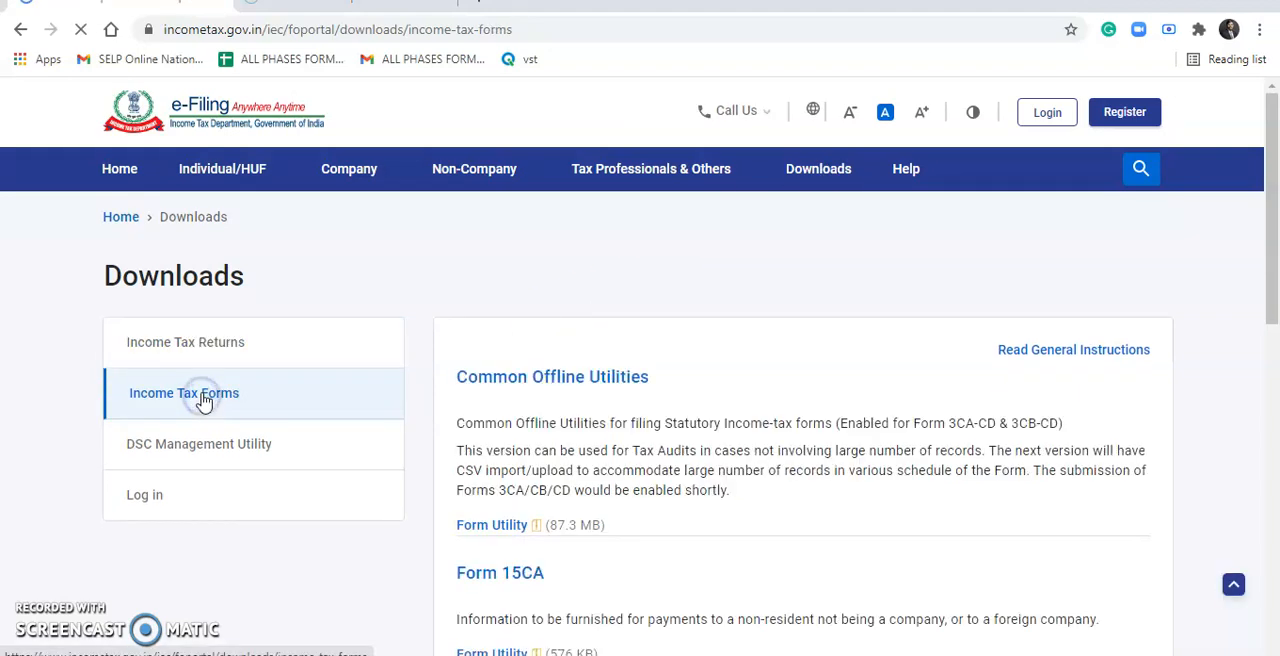
scroll(520, 390, "down", 3)
left_click(522, 398)
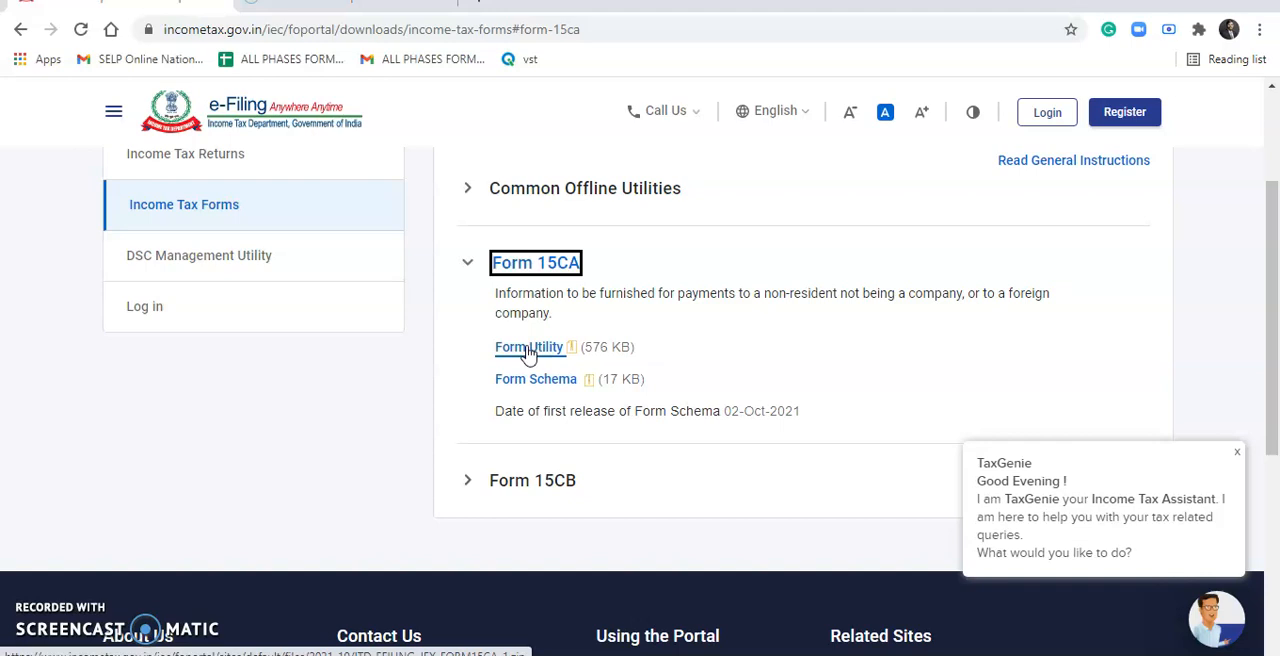
left_click(528, 350)
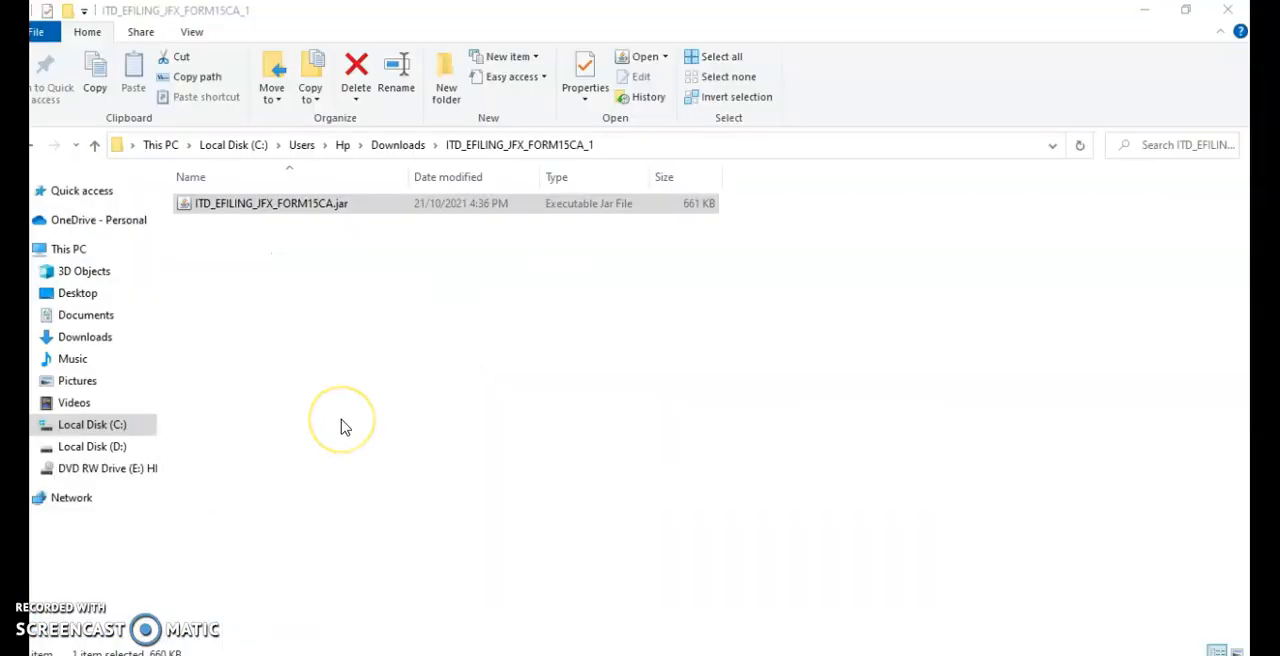
Launch ITD_EFILING_JFX_FORM15CA.jar from the extracted folder and open Form 15CA in the utility
left_click(328, 206)
double_click(329, 207)
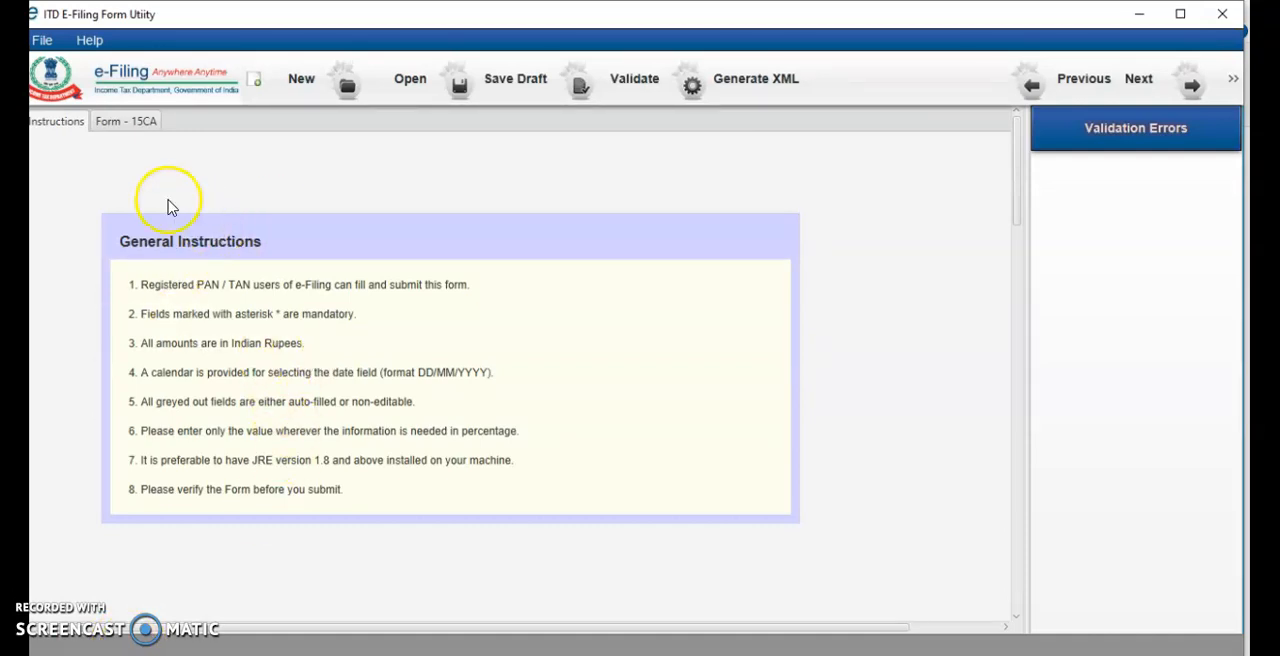
left_click(141, 124)
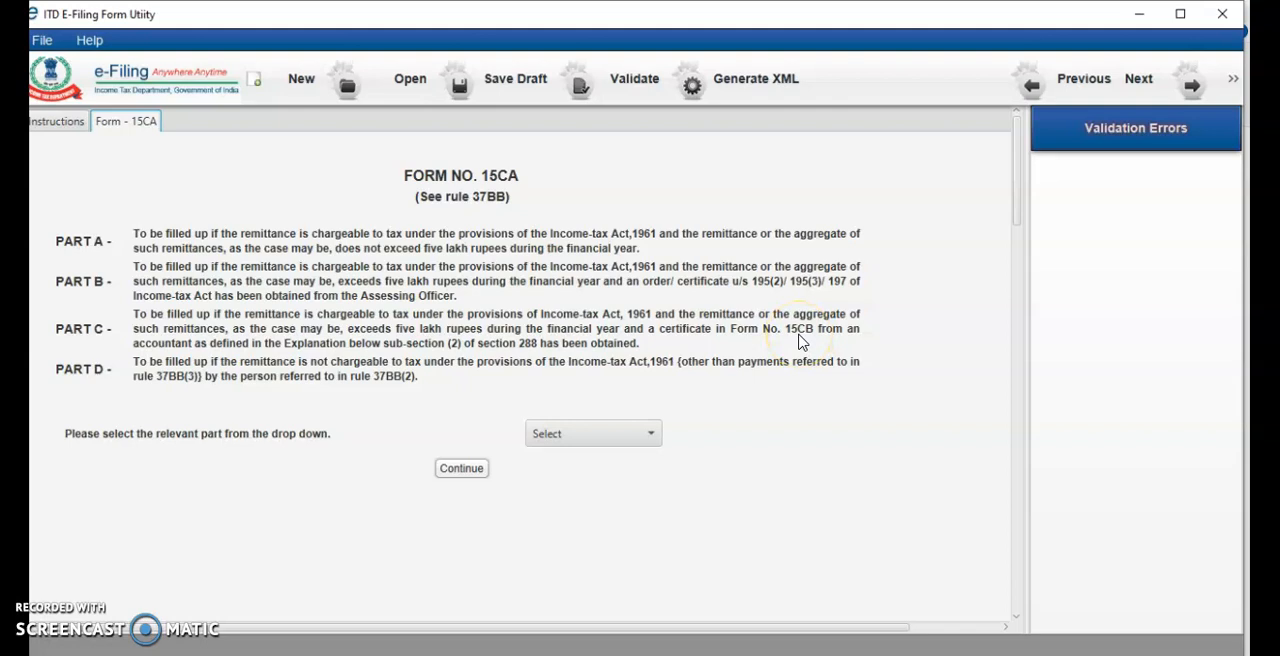
Choose PART-C as the relevant part of Form 15CA and continue
left_click(570, 438)
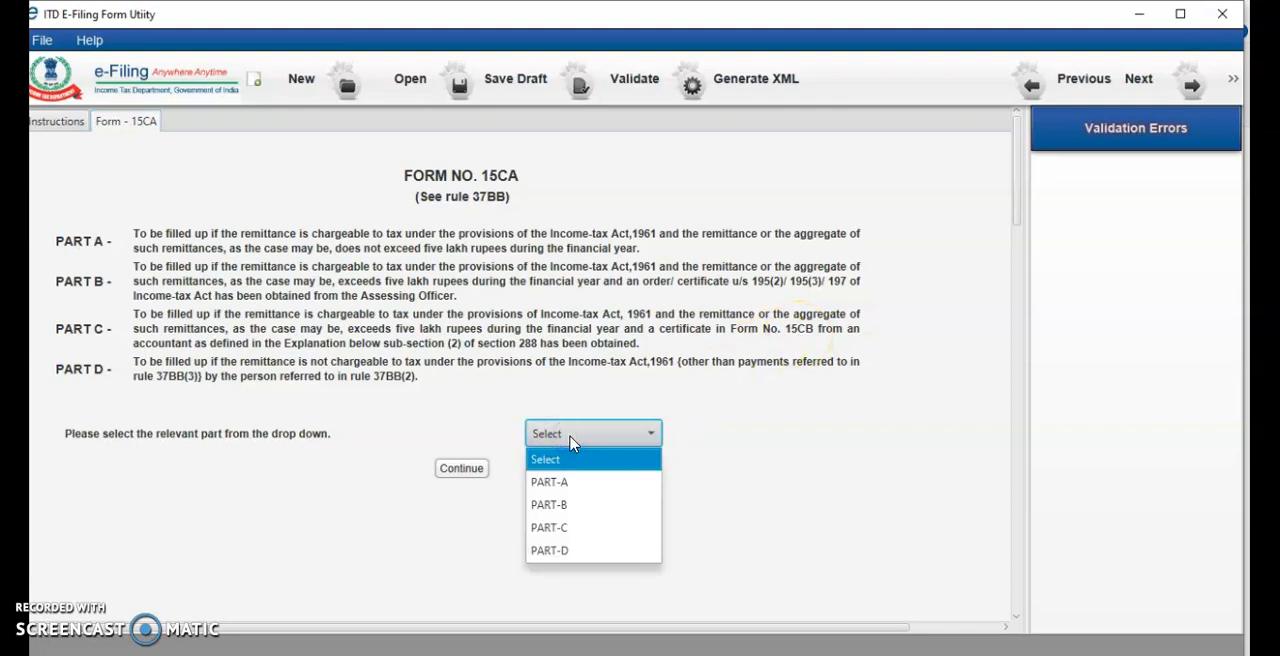
left_click(551, 527)
left_click(450, 478)
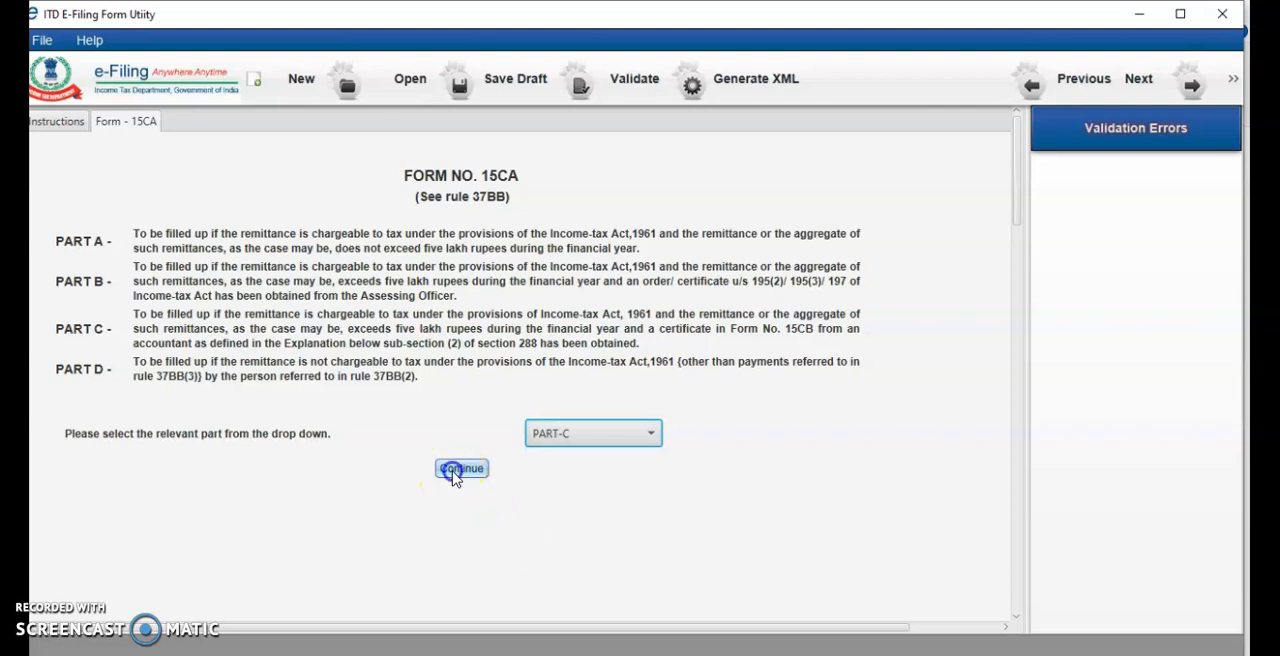
Agree to upload the CA's Form 15CB XML and import Form 15CB.xml from the Download_15CB (2) folder
left_click(610, 317)
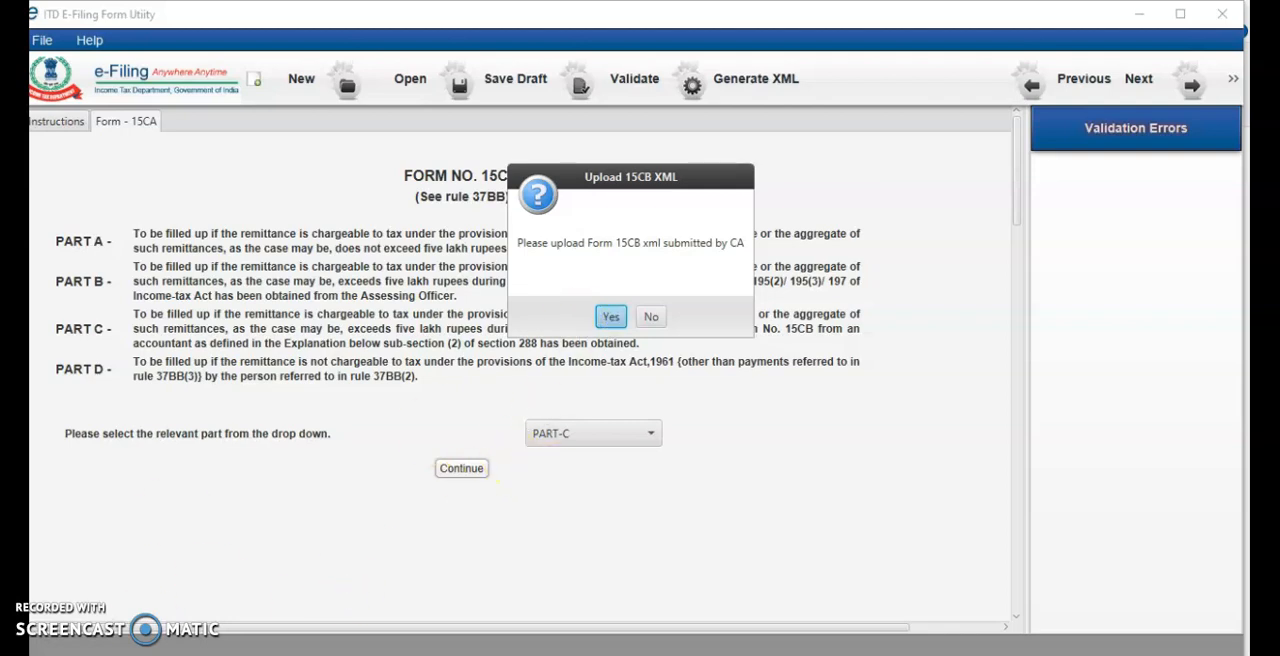
key("Return")
left_click(756, 214)
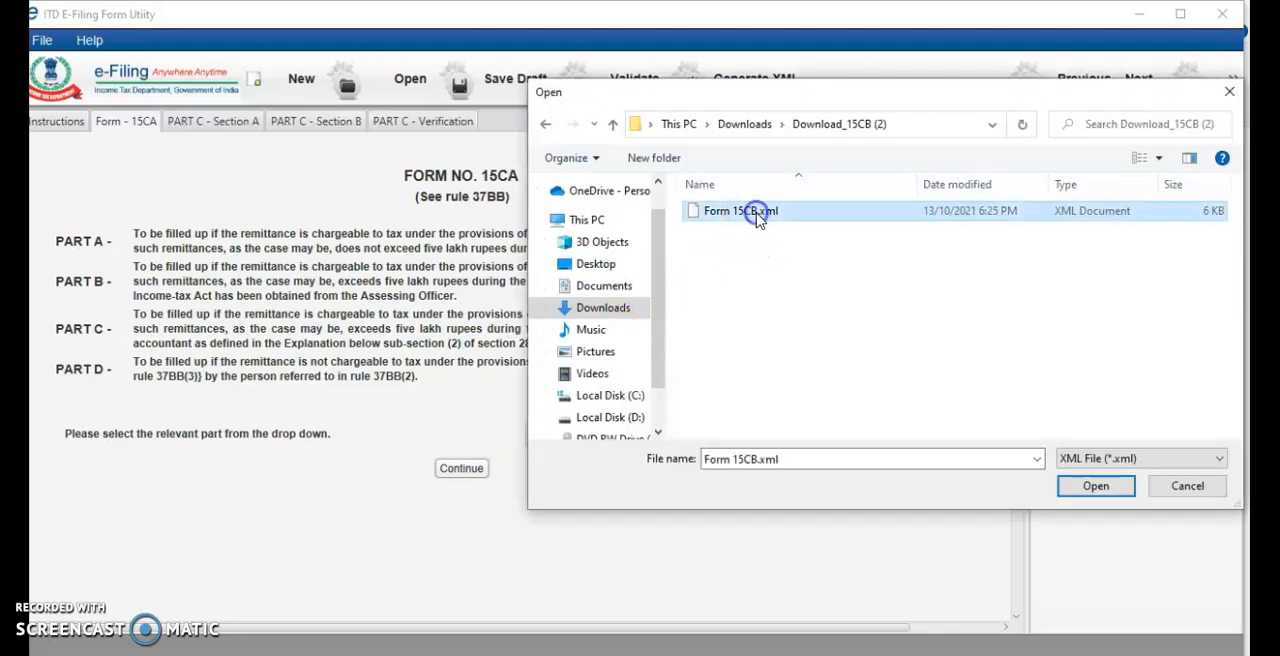
left_click(1090, 488)
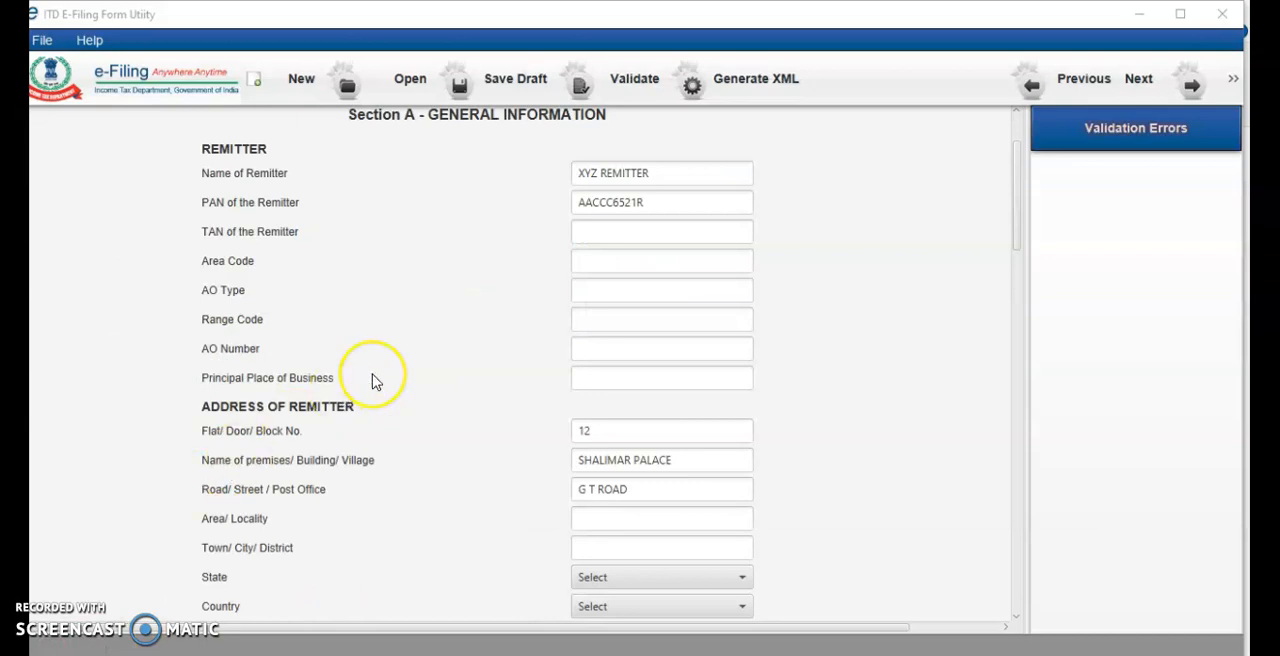
Review the remitter's PAN and address fields in Part C, Section A
left_click(642, 204)
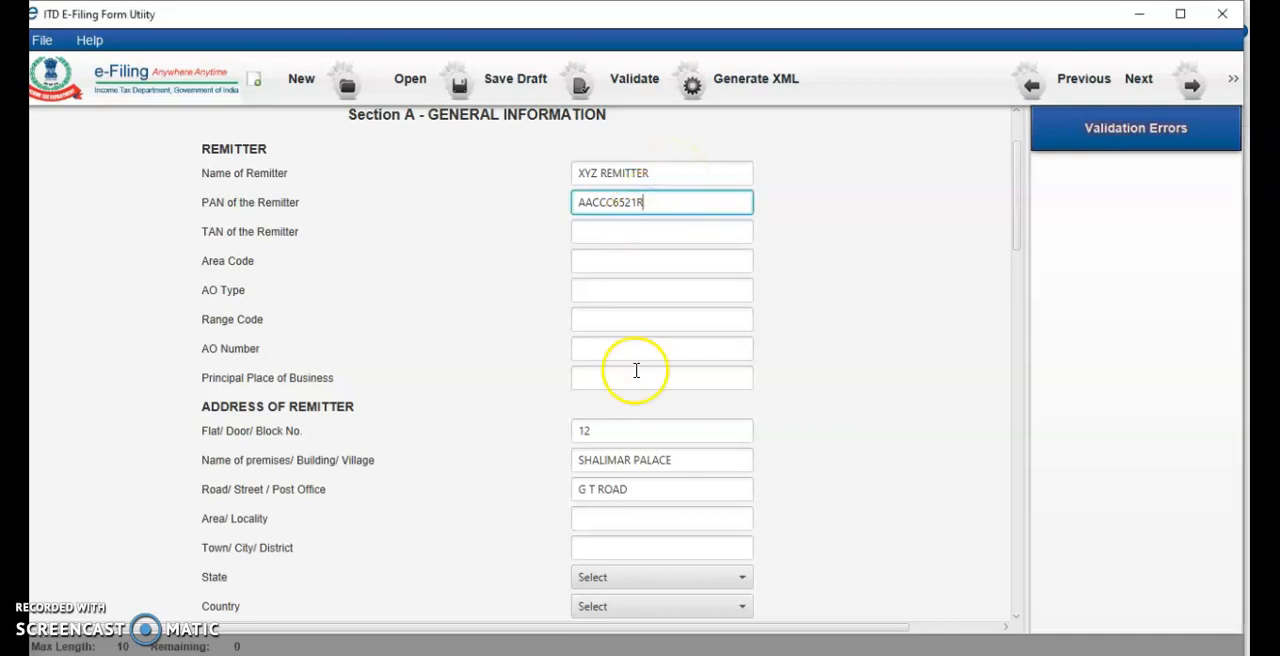
left_click(615, 433)
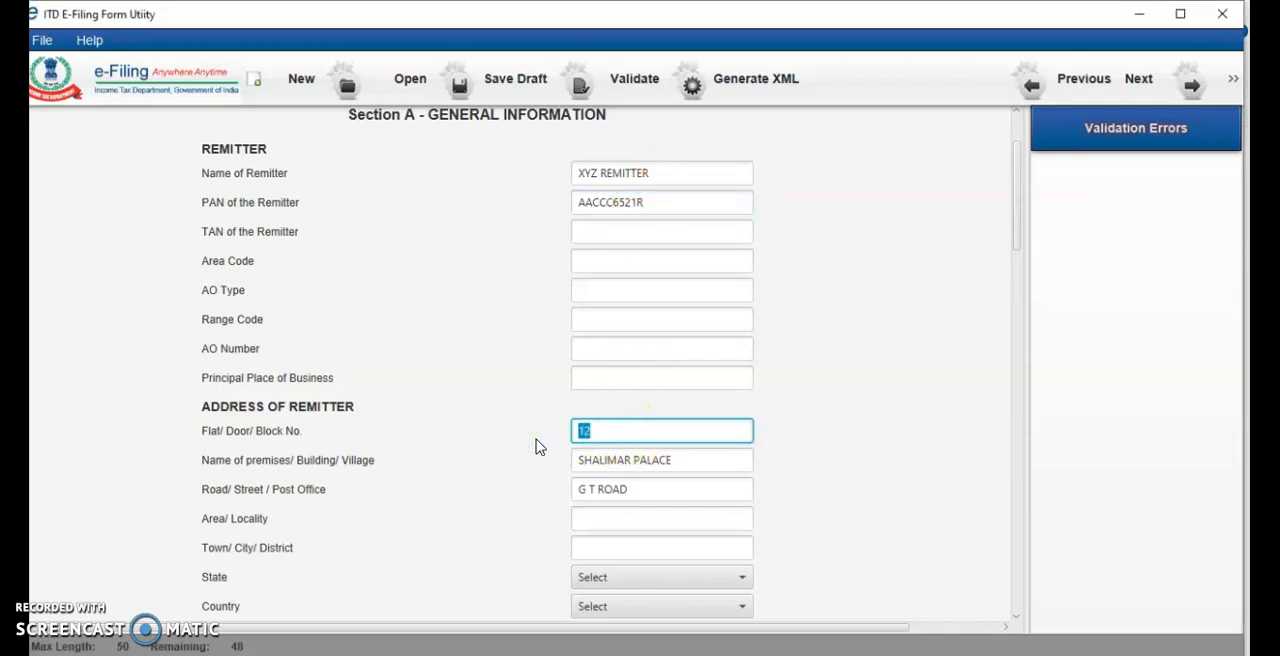
left_click(674, 461)
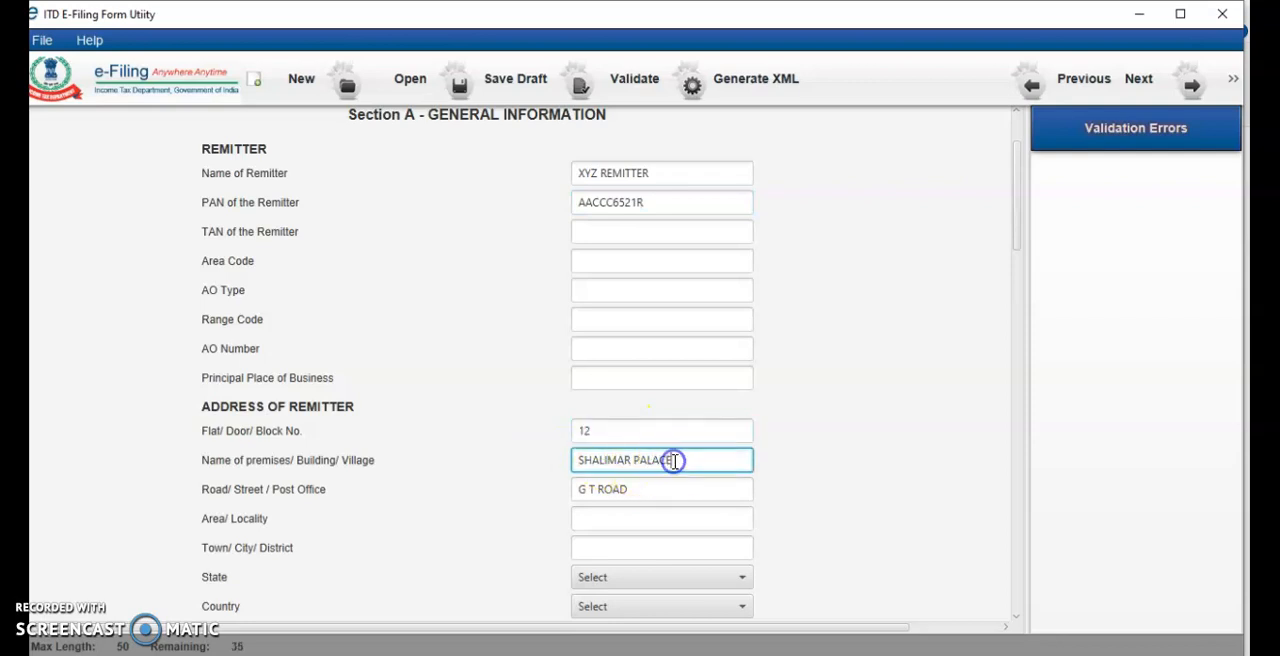
scroll(674, 461, "down", 2)
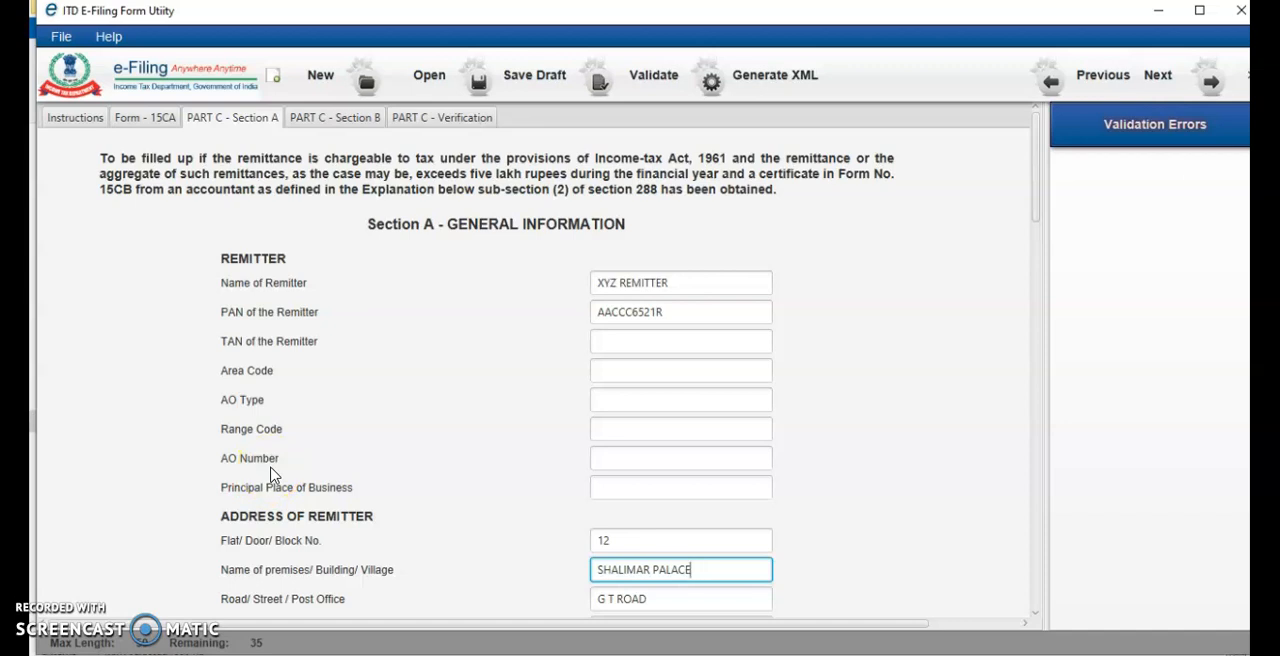
left_click(240, 508)
left_click(423, 401)
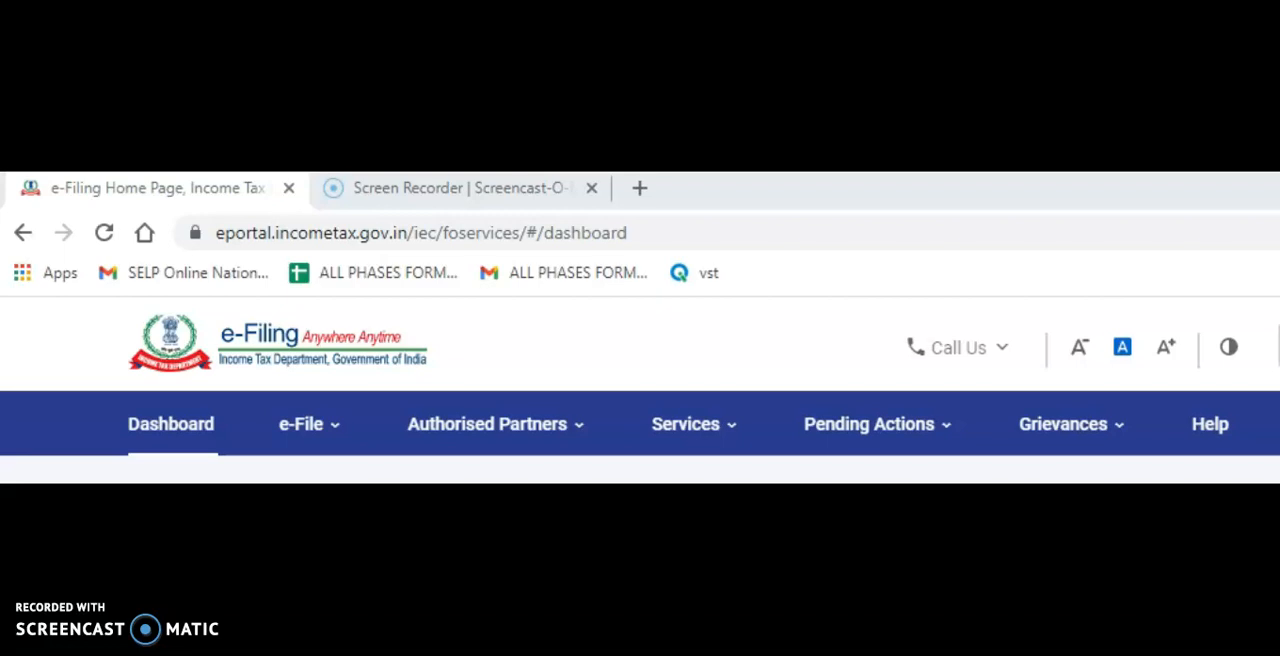
On the e-Filing portal, start filing Form 15CA from the forms for persons not dependent on any source of income
left_click(334, 431)
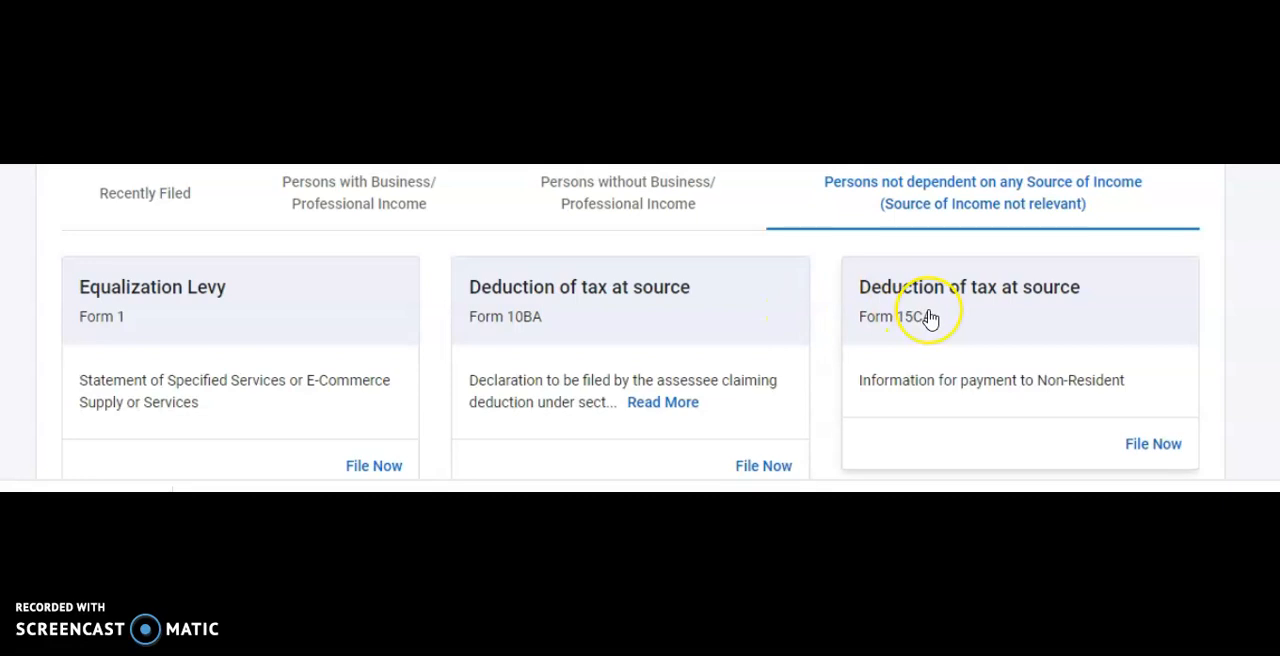
left_click(1155, 447)
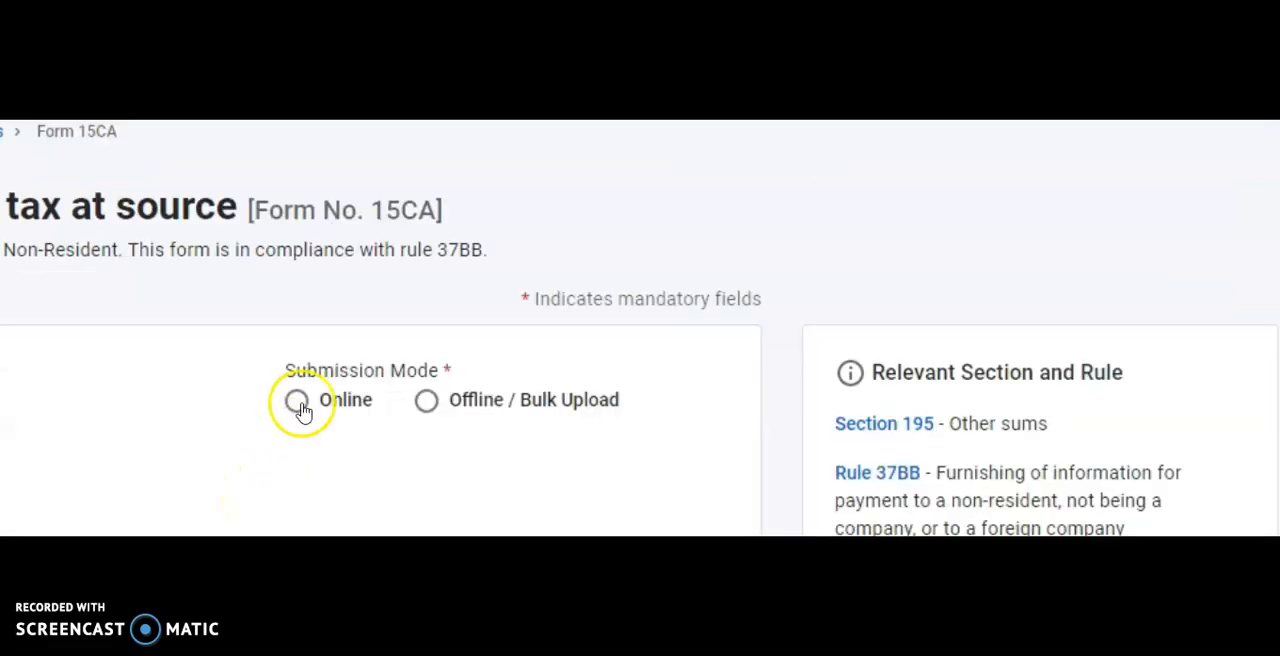
Set the submission mode to Offline / Bulk Upload and the financial year to 2021-22, and continue
left_click(428, 403)
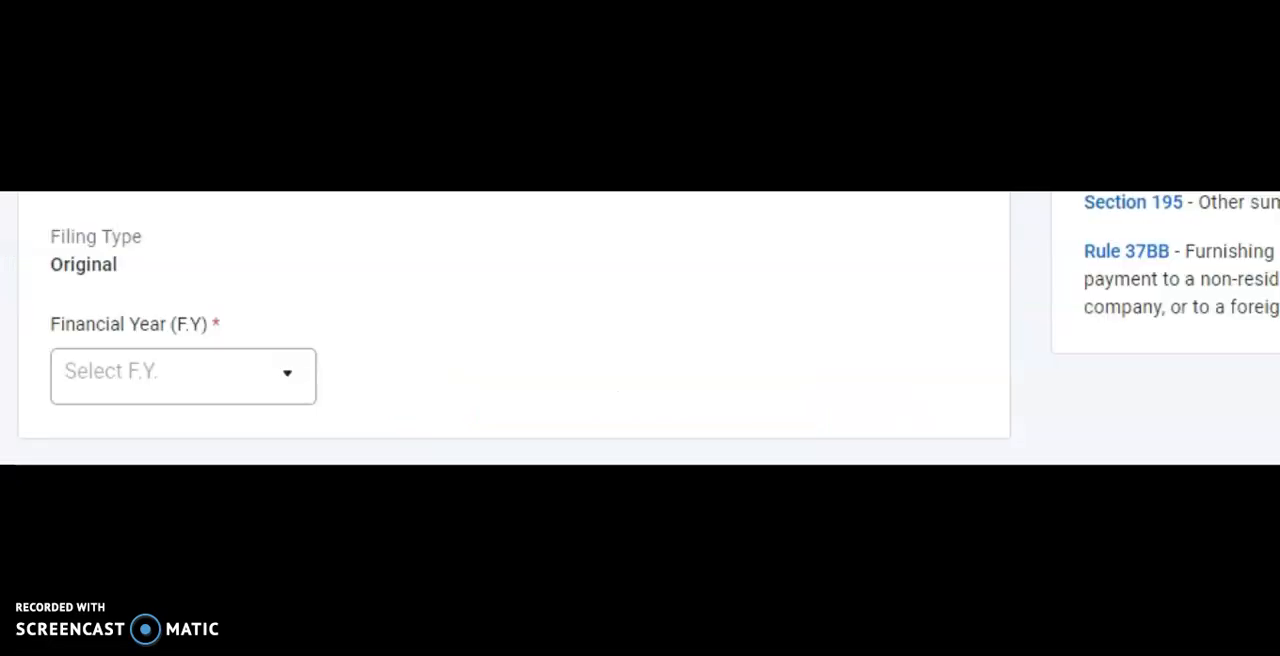
left_click(286, 378)
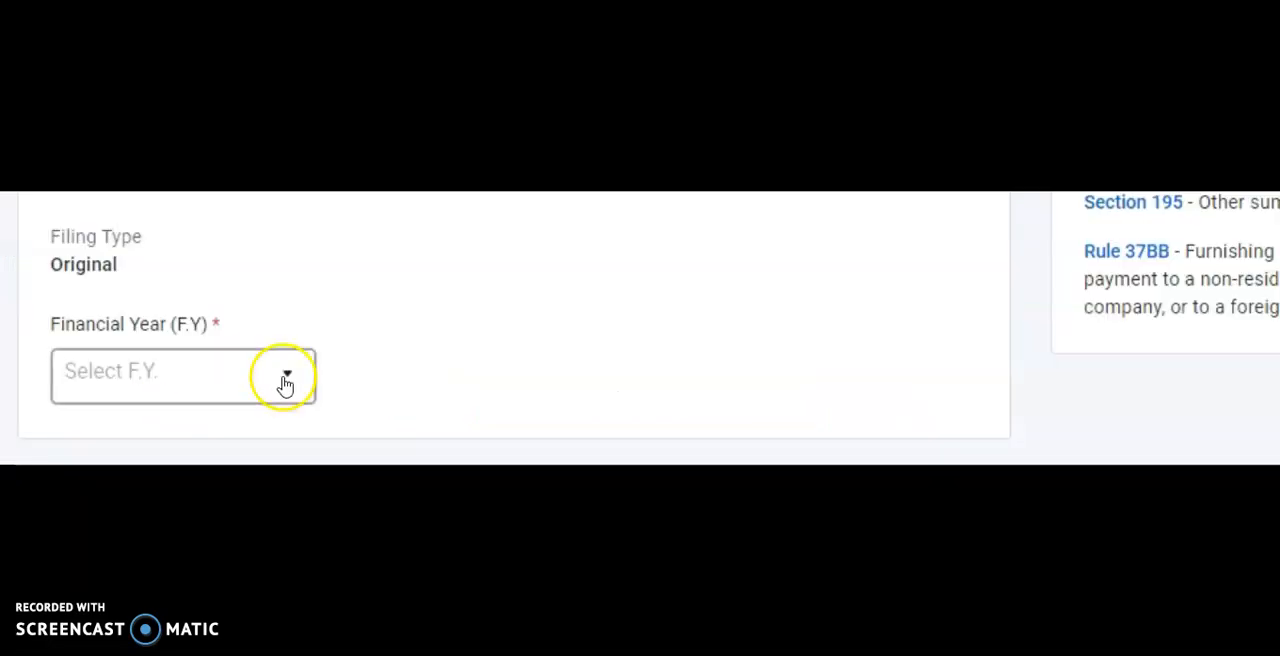
left_click(134, 380)
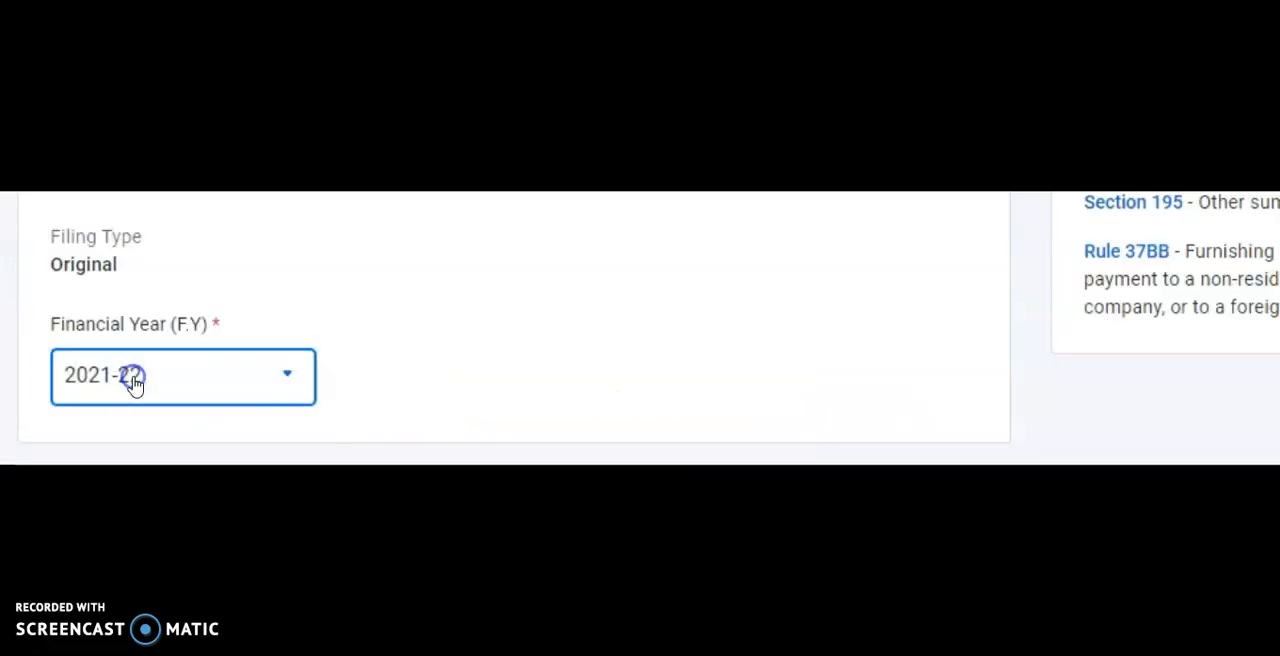
scroll(926, 262, "down", 3)
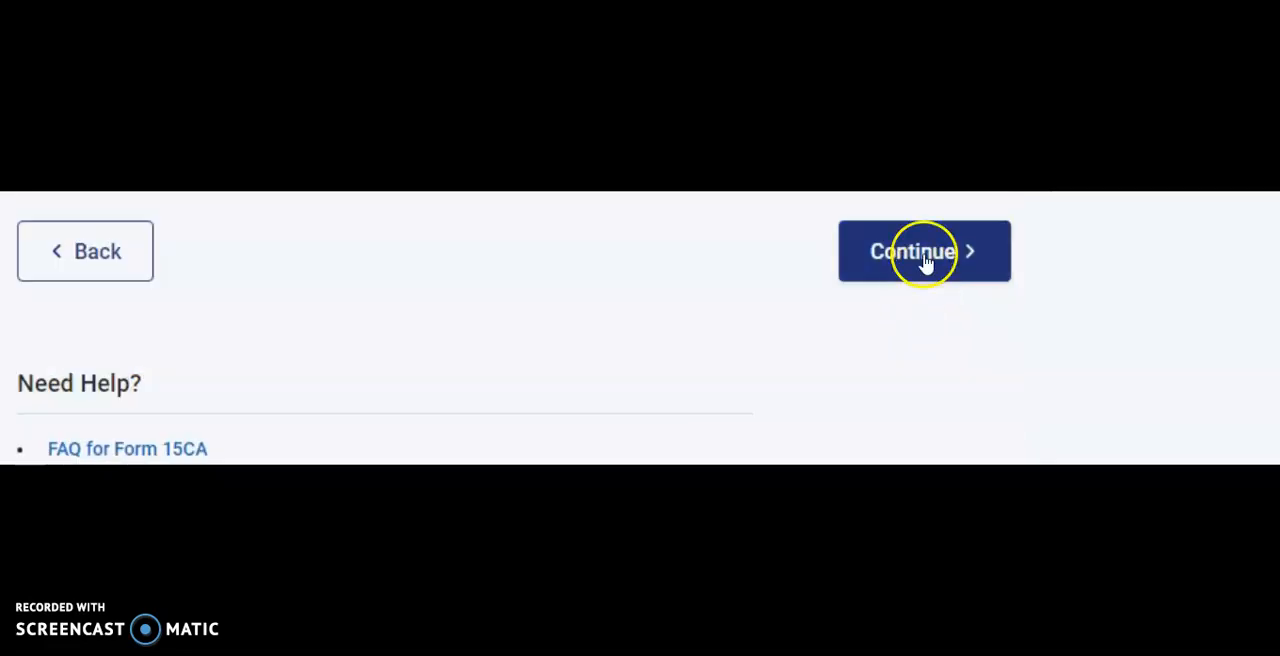
left_click(926, 262)
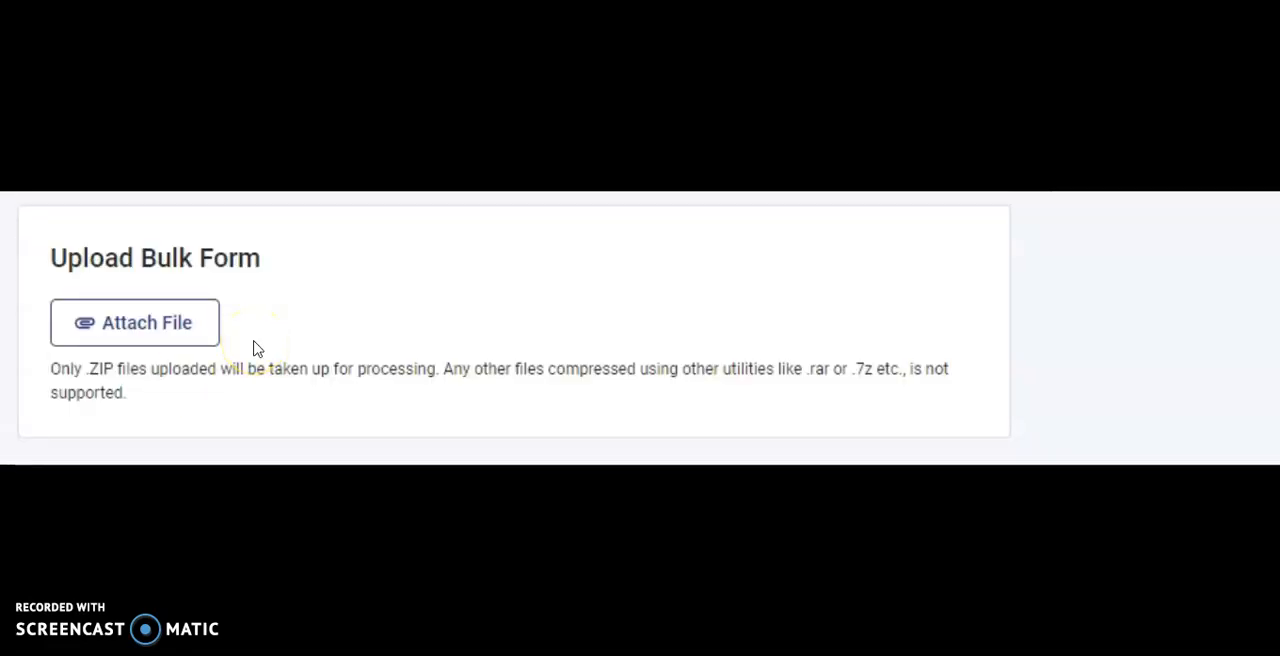
Start attaching a ZIP file to the bulk form upload
left_click(164, 336)
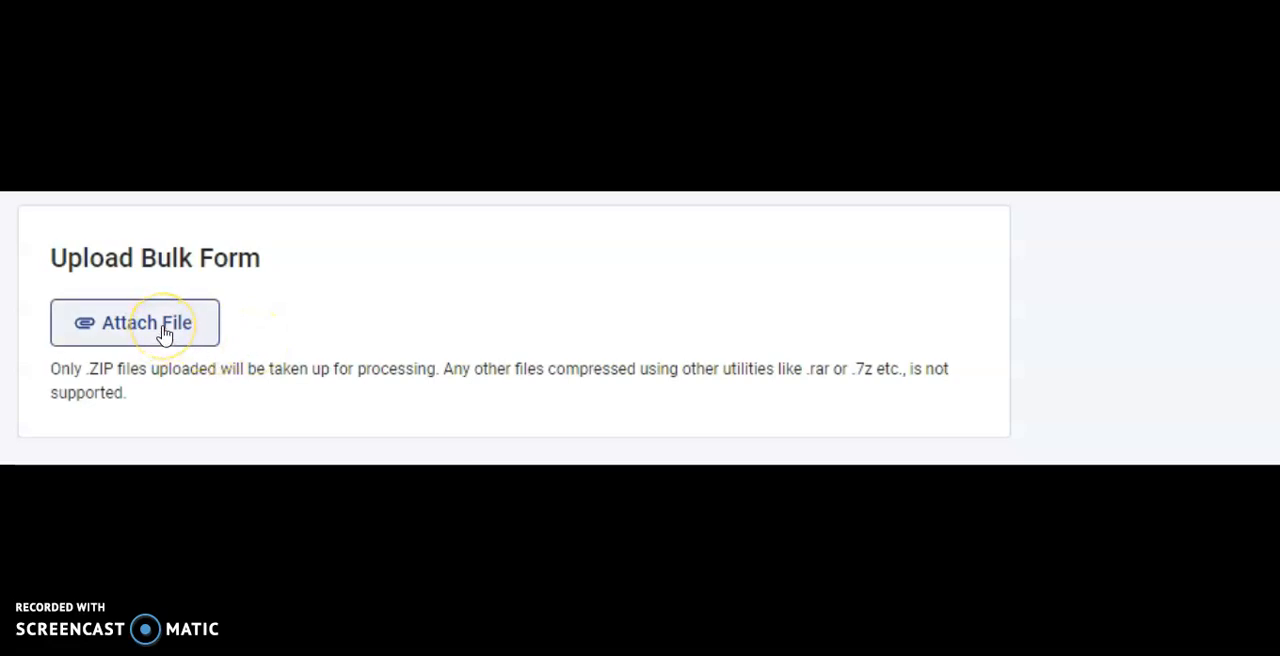
left_click(217, 330)
left_click(171, 334)
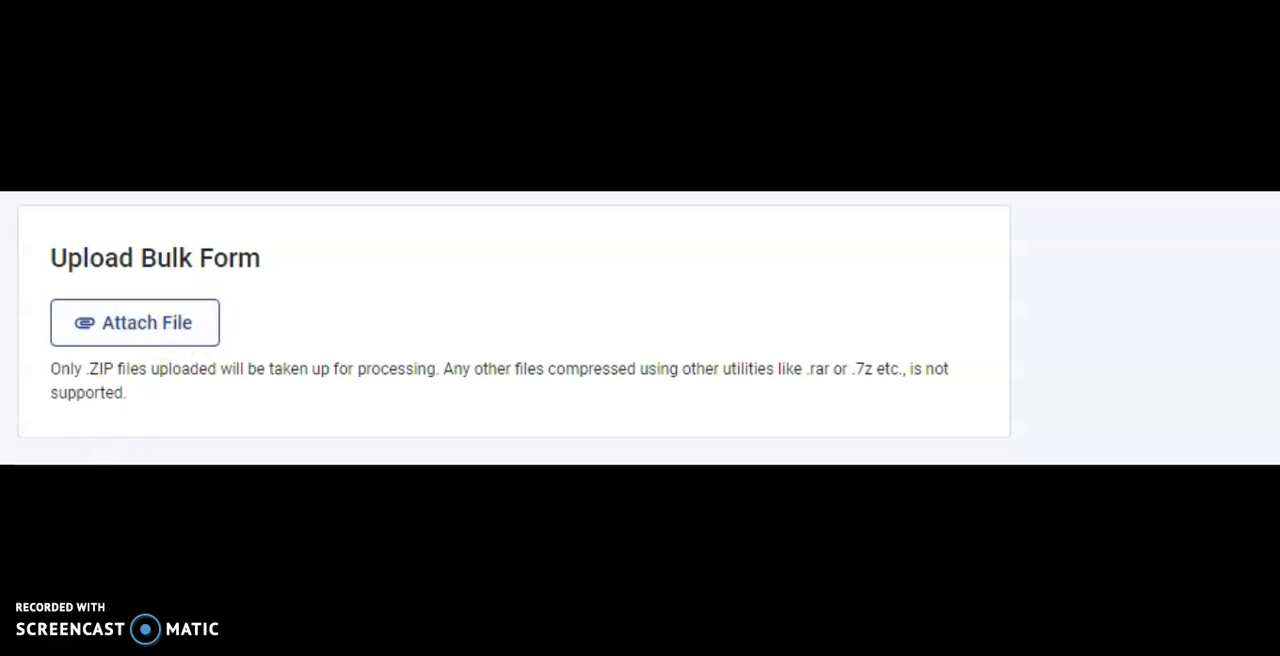